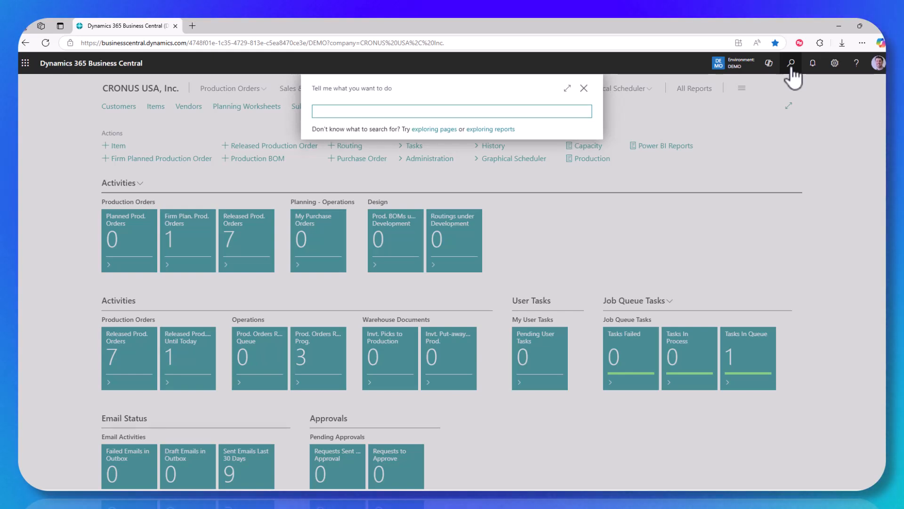
Step: Search Tell me for 'web' and go to the Web Services page
type("web")
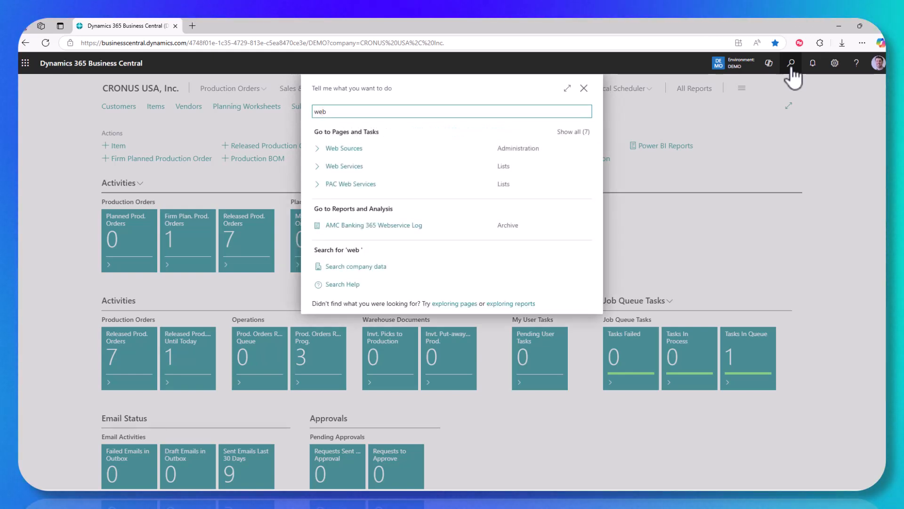
left_click(346, 169)
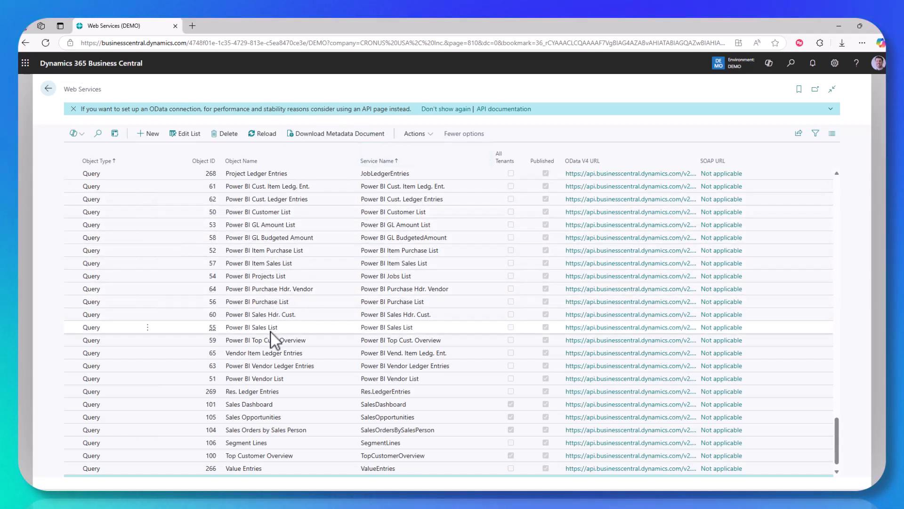
scroll(271, 332, "up", 12)
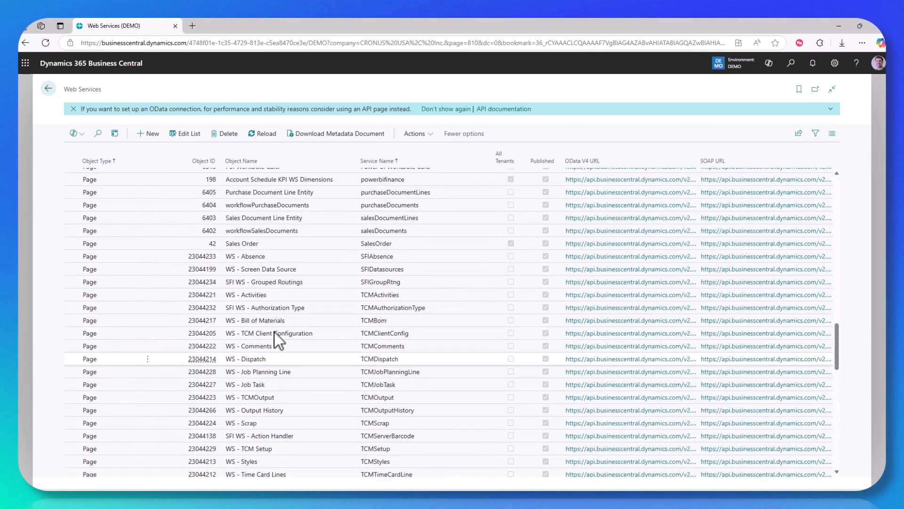
scroll(275, 332, "up", 3)
scroll(282, 325, "up", 2)
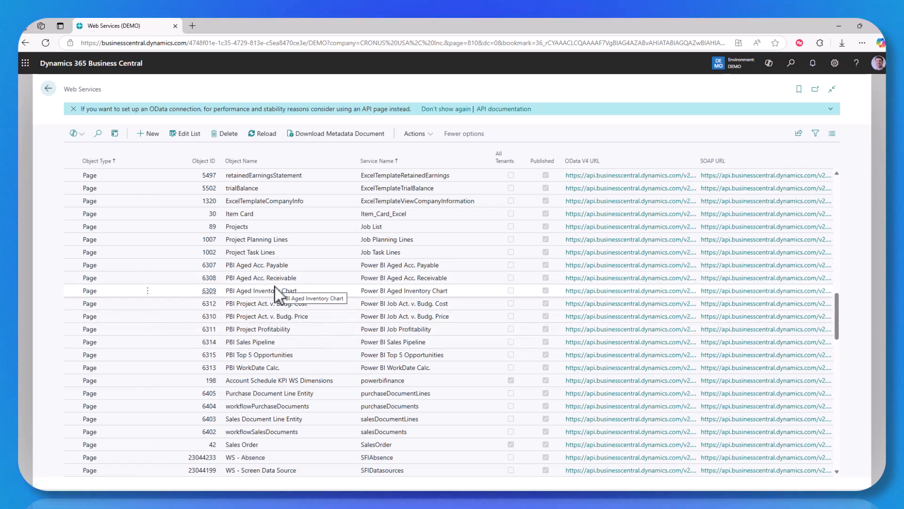
scroll(275, 288, "up", 1)
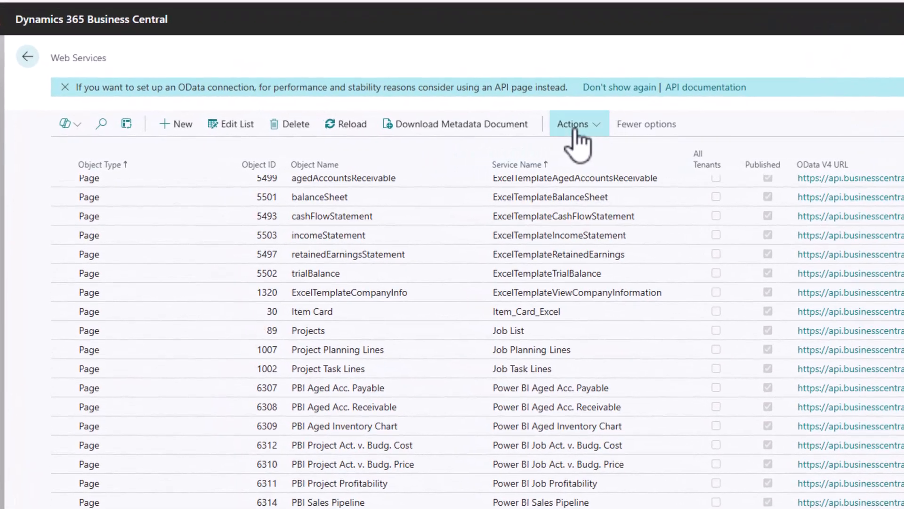
Step: Start the Create Data Set wizard from the Web Services actions menu
left_click(415, 133)
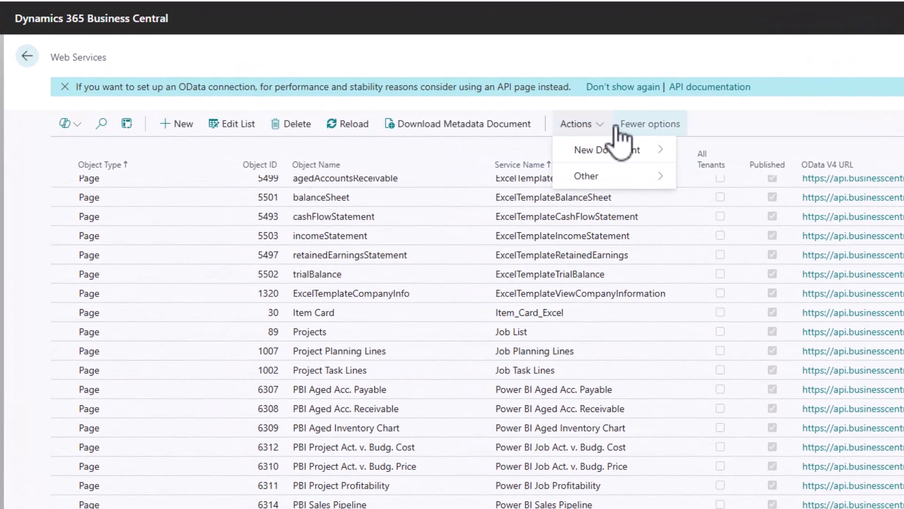
mouse_move(624, 161)
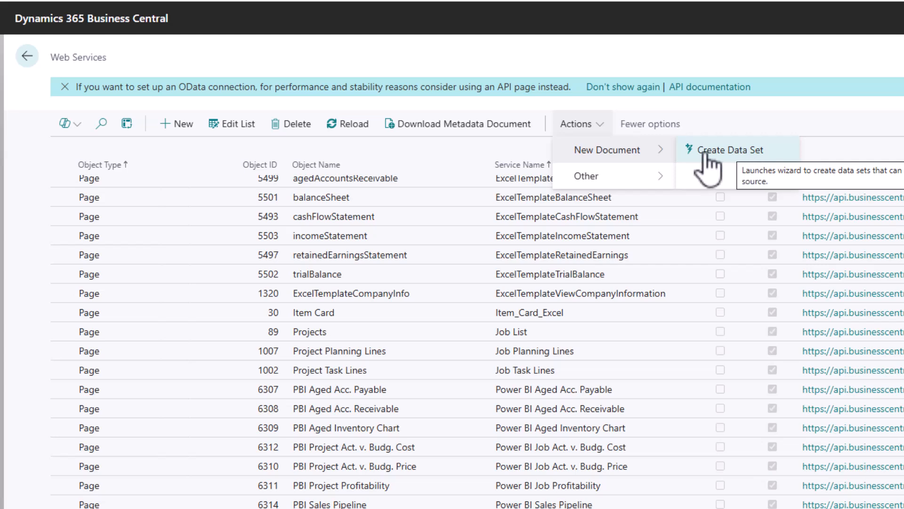
left_click(722, 150)
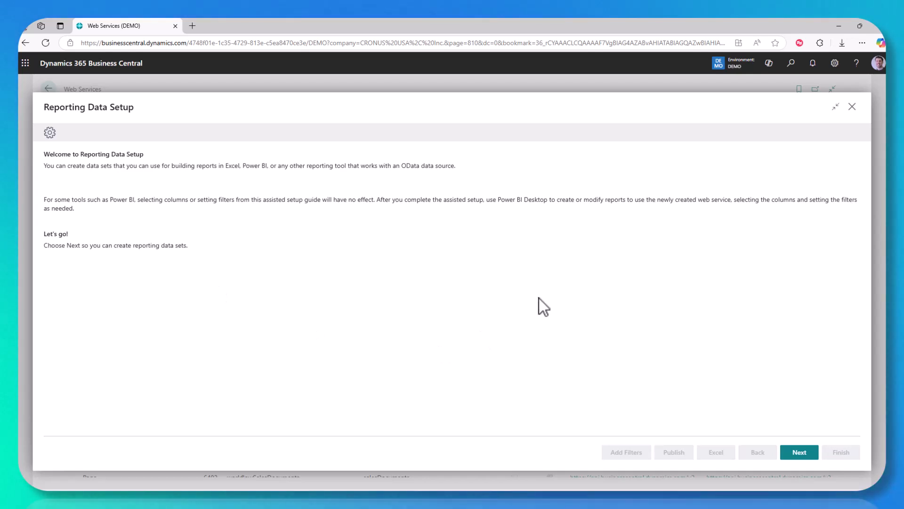
Step: Choose 'Create a new data set' in the wizard and advance to the naming step
left_click(798, 452)
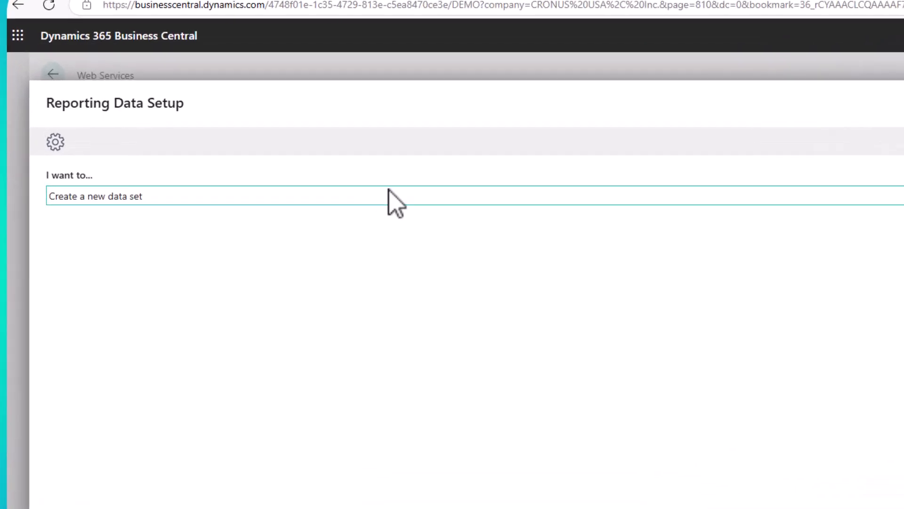
left_click(99, 218)
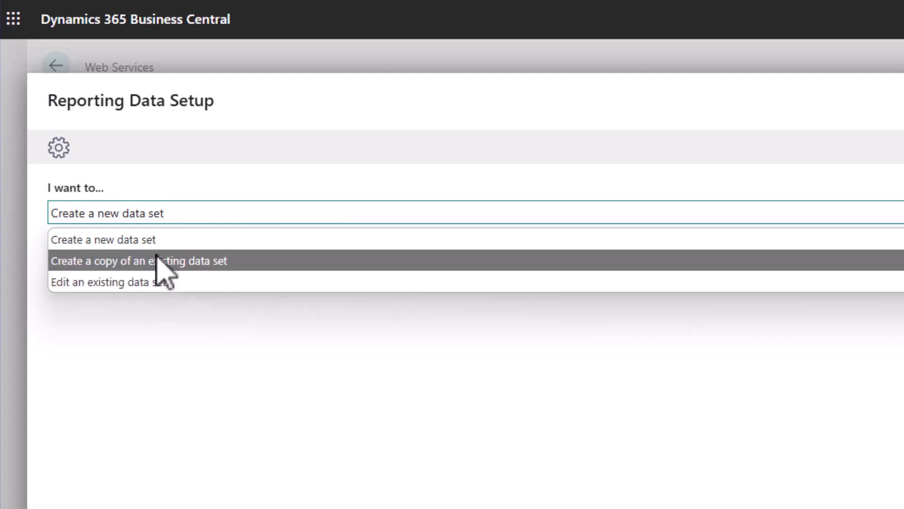
left_click(158, 239)
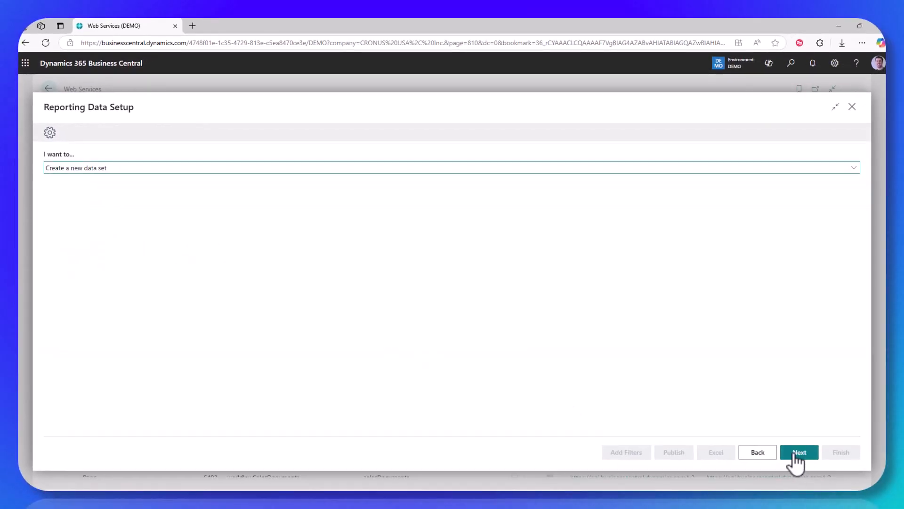
left_click(835, 467)
Step: Name the data set DemoItemLedger, keep Page as source type, and open the Data Source Id lookup
type("DemoItemL")
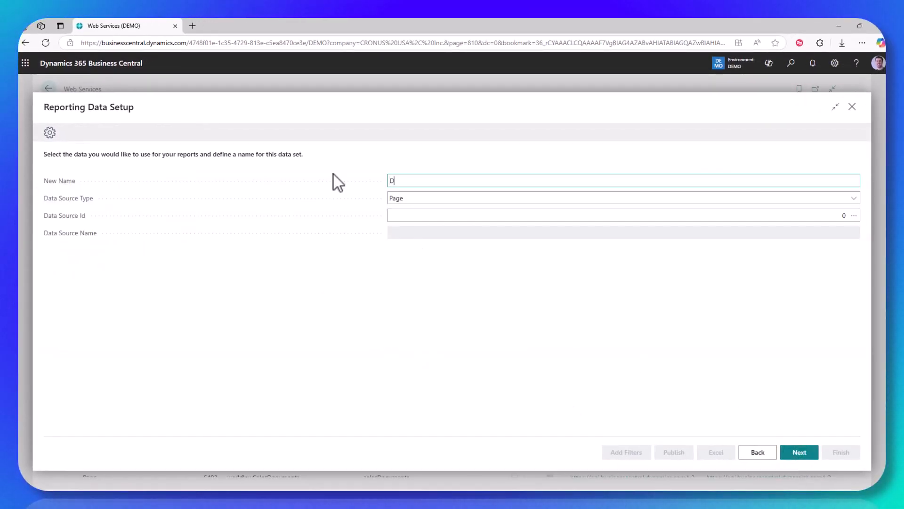
type("edger")
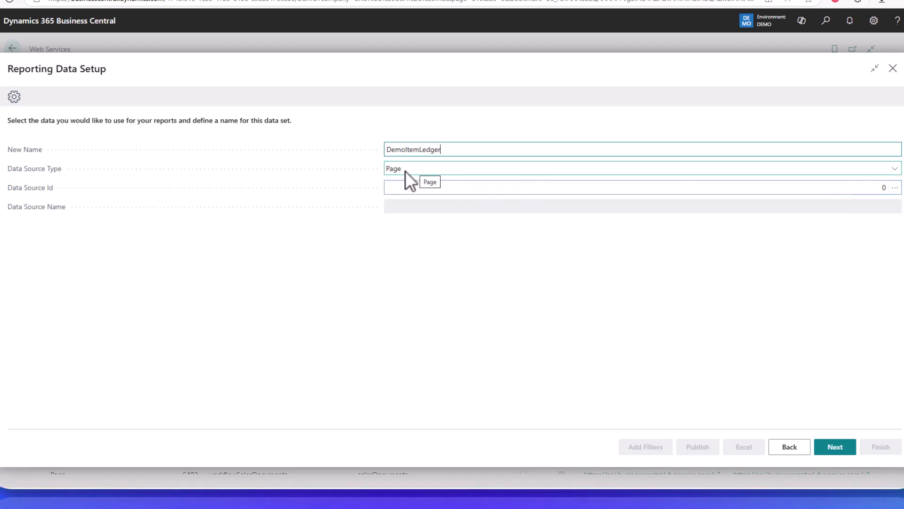
left_click(424, 168)
left_click(412, 253)
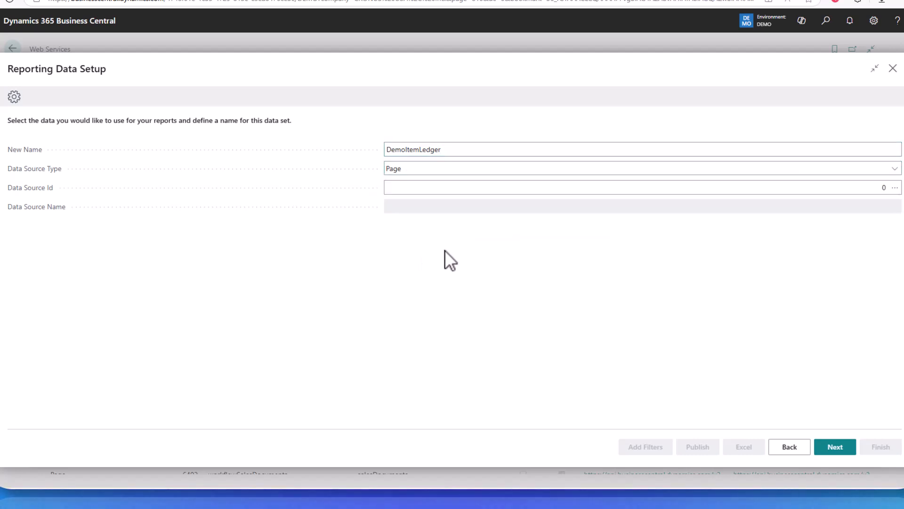
left_click(895, 192)
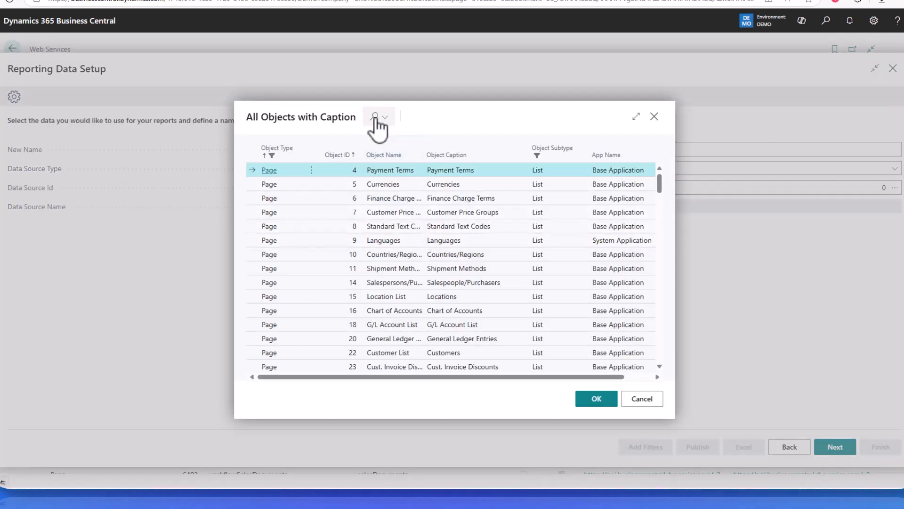
Step: Search the objects for 'item ledger' and select page 38, Item Ledger Entries
left_click(375, 119)
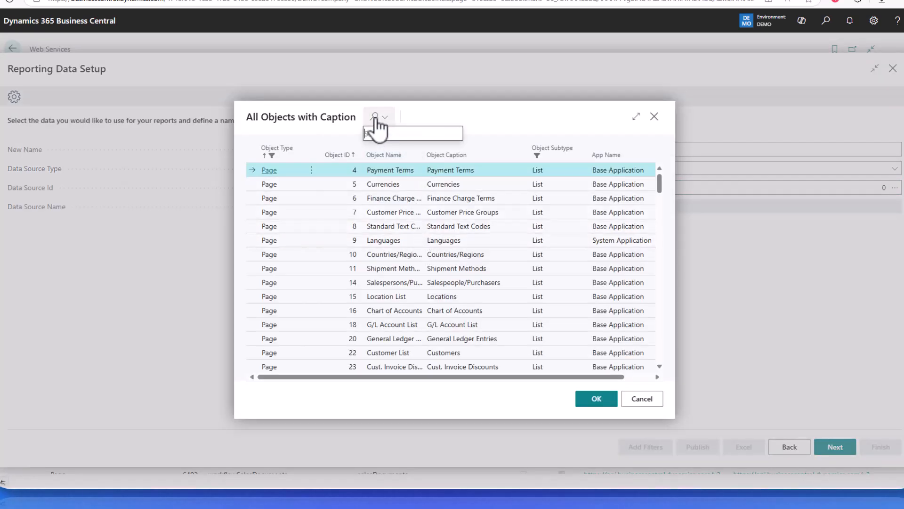
type("it")
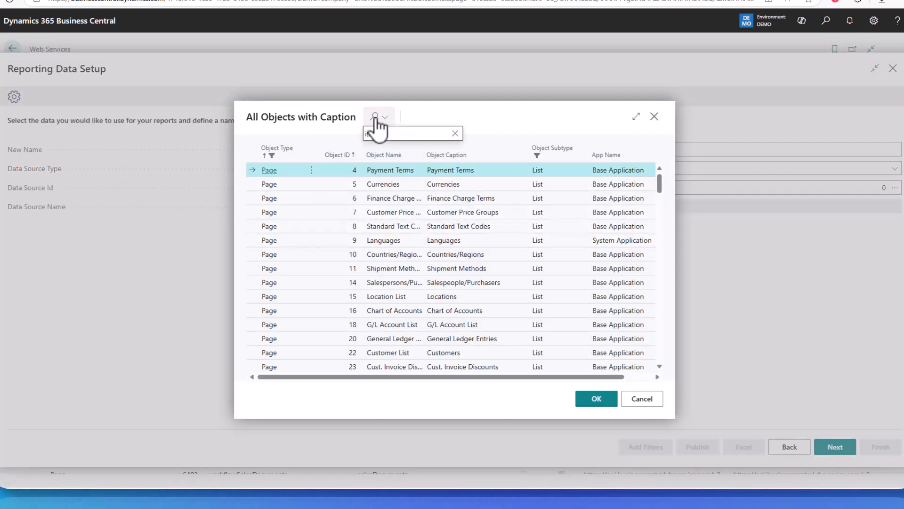
type("em ledger")
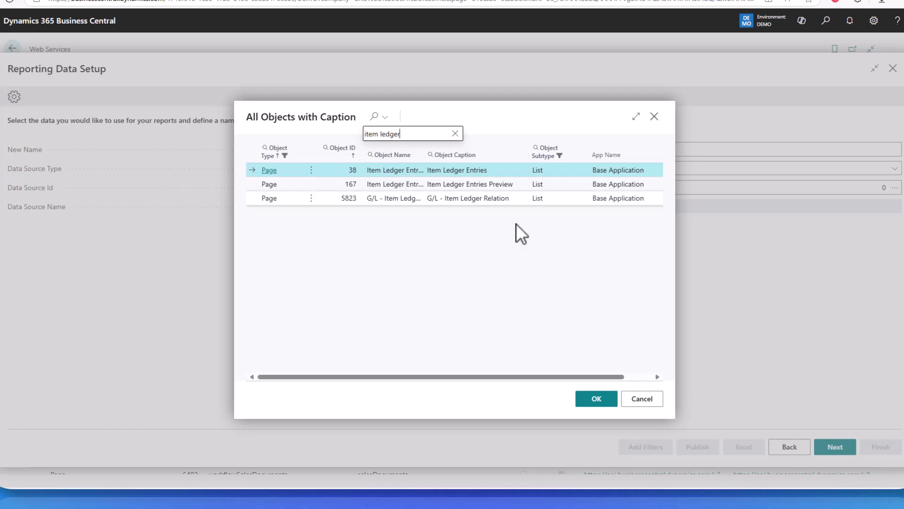
left_click(596, 399)
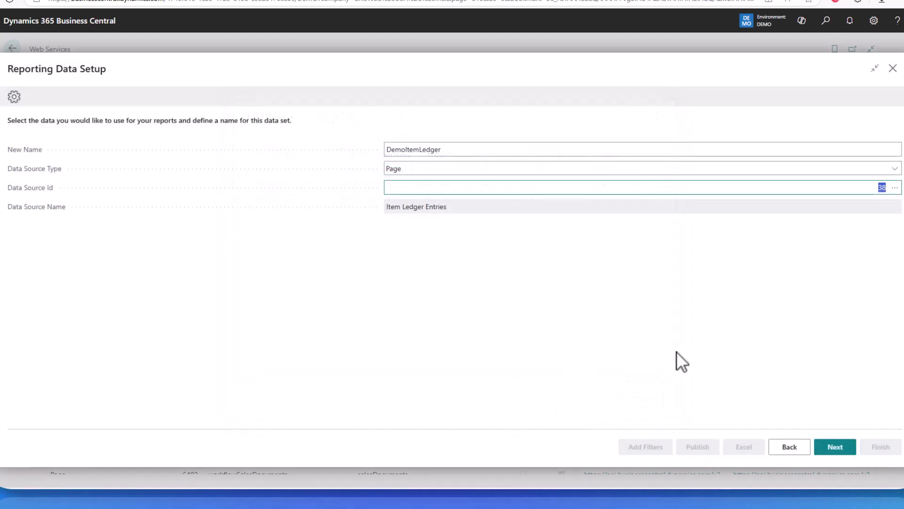
Step: Exclude Entry_Type and include Serial_No and Lot_No in the data set's fields
left_click(832, 449)
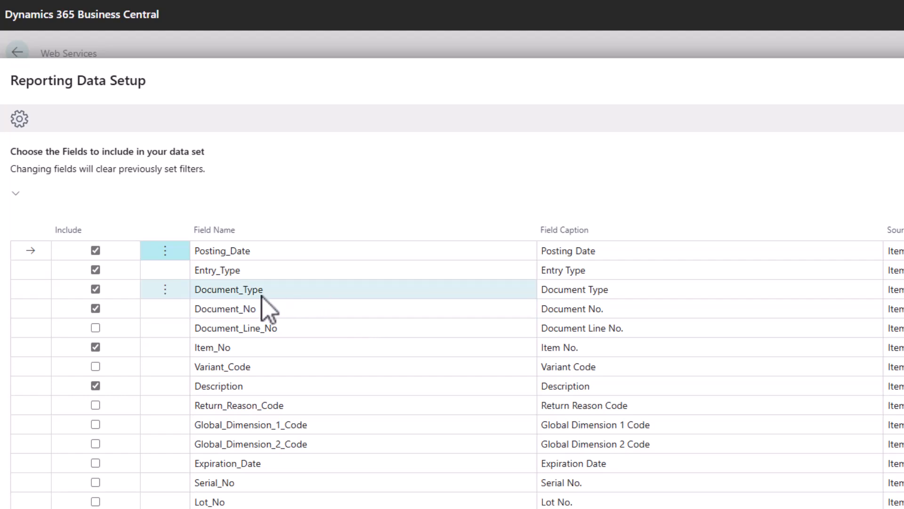
left_click(96, 270)
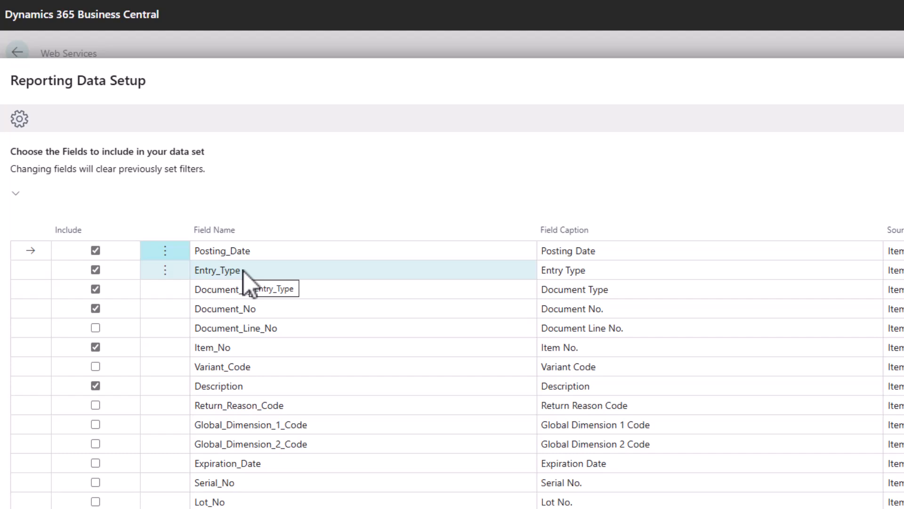
left_click(99, 271)
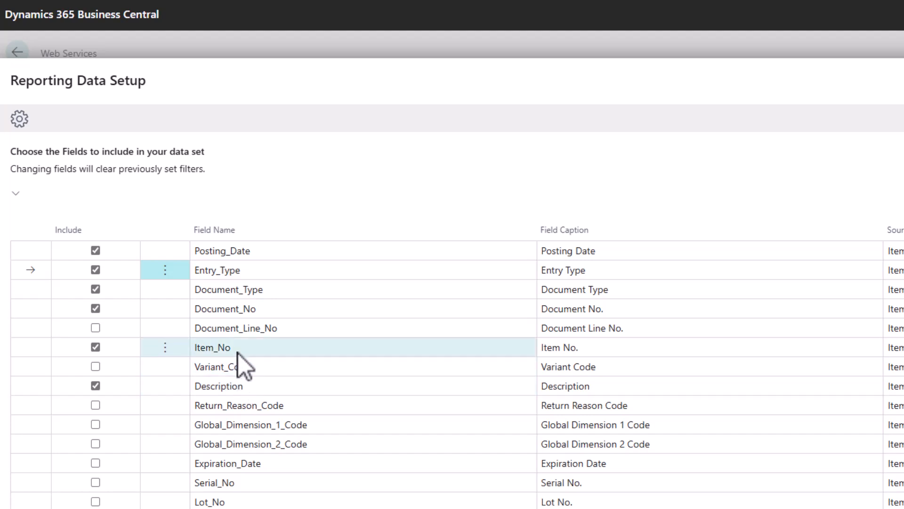
scroll(238, 354, "down", 4)
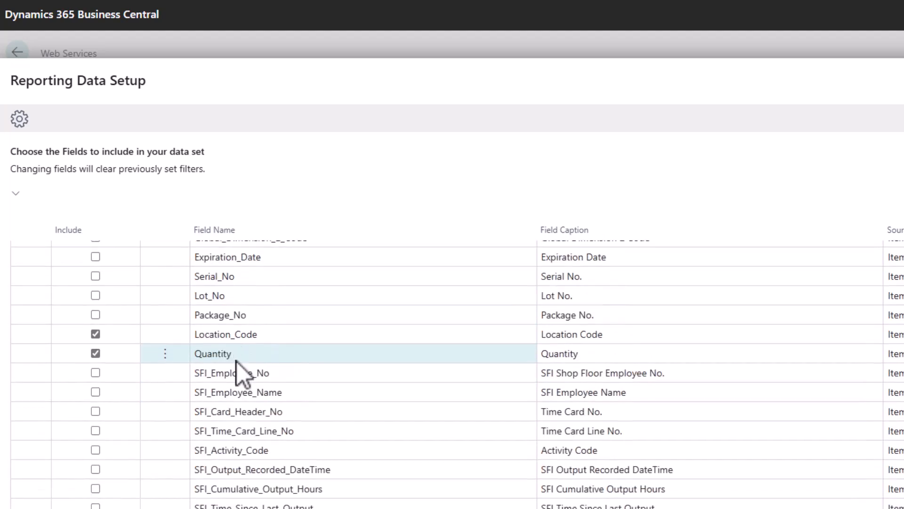
left_click(96, 276)
left_click(96, 295)
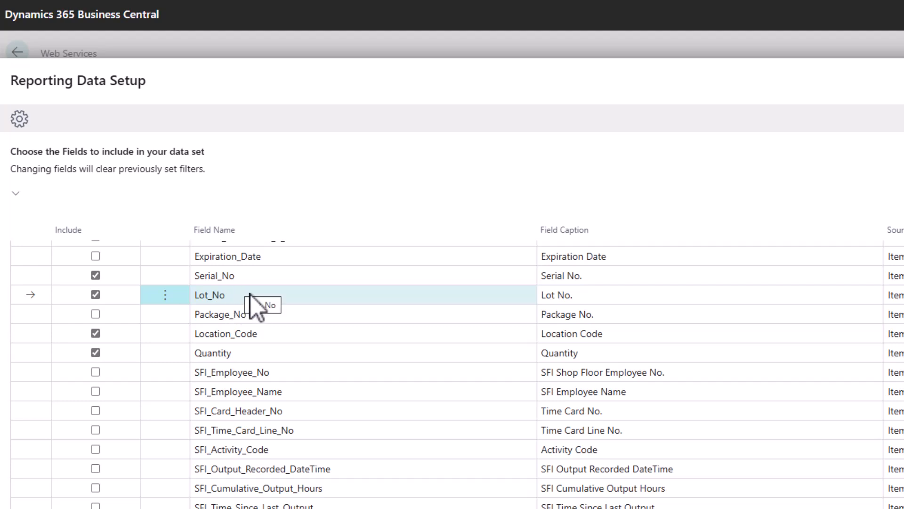
scroll(267, 296, "up", 5)
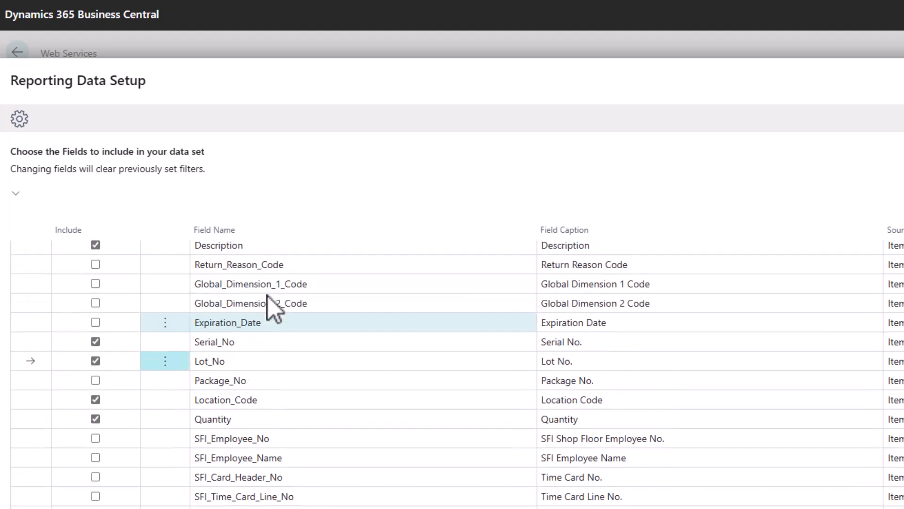
scroll(268, 297, "down", 1)
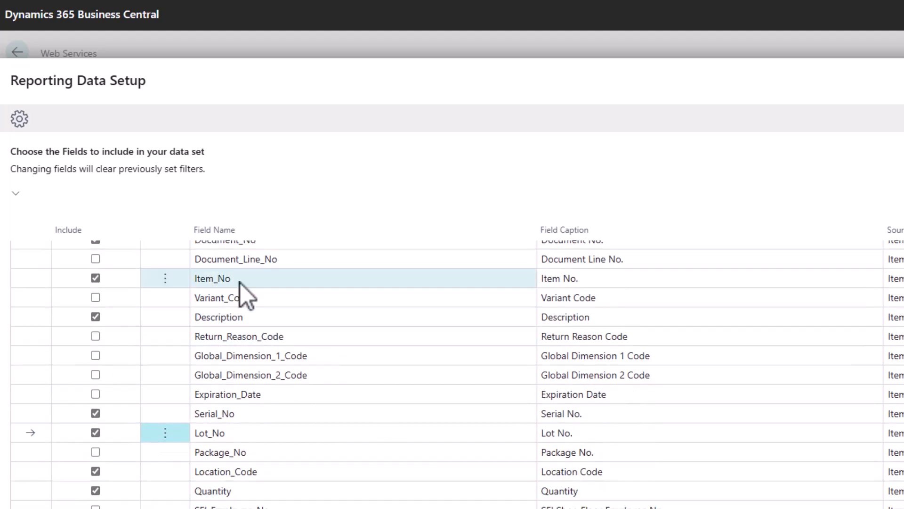
scroll(328, 329, "up", 3)
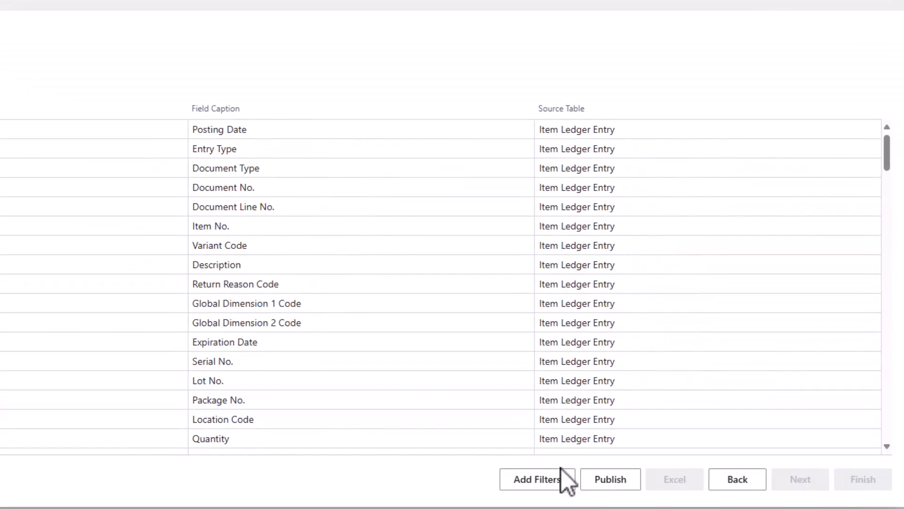
Step: Open the Item Ledger Entry filter page without adding extra fields, and select the Posting Date filter
left_click(537, 479)
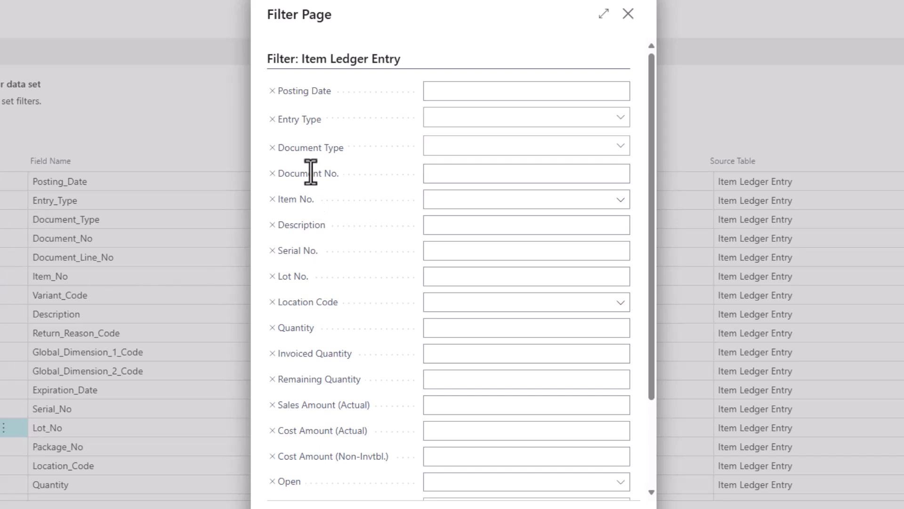
scroll(315, 145, "down", 3)
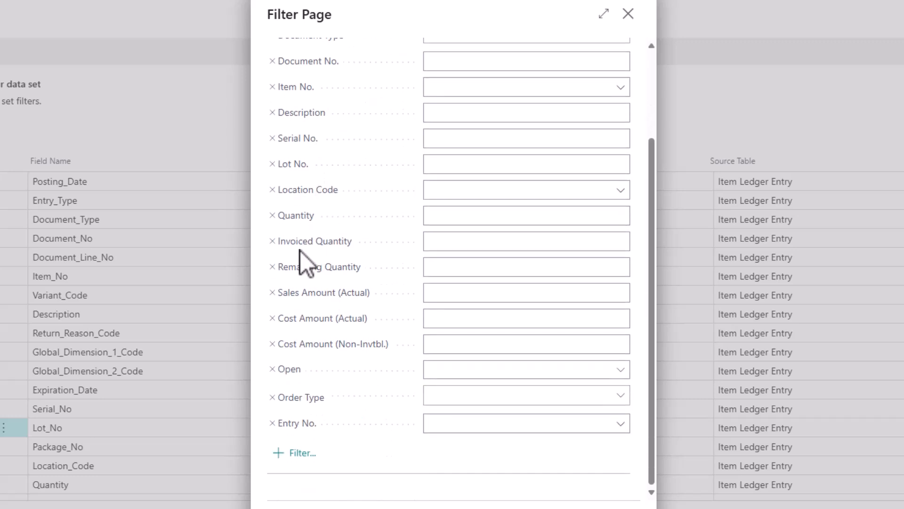
scroll(303, 190, "up", 3)
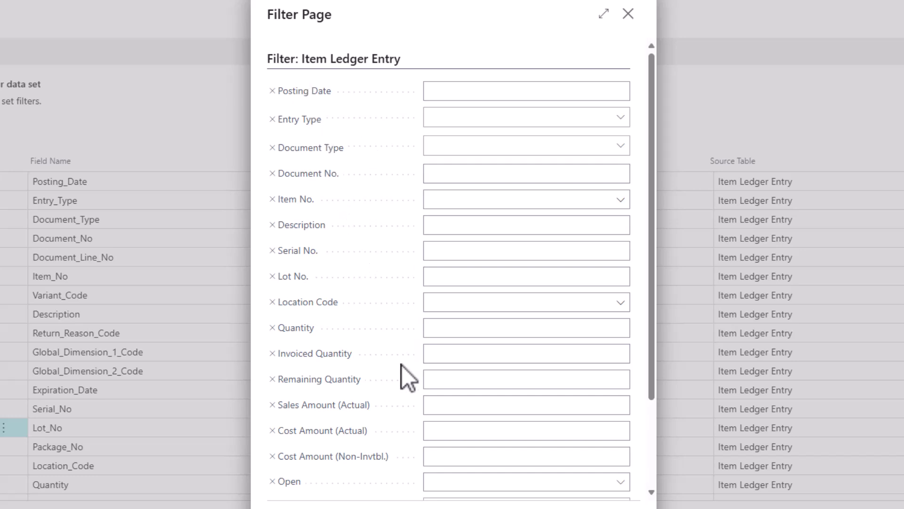
scroll(402, 365, "down", 3)
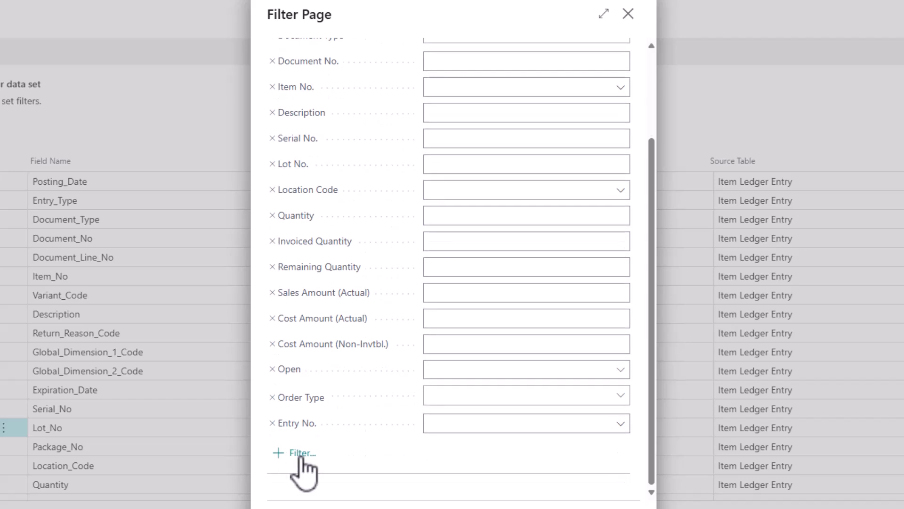
left_click(302, 453)
scroll(323, 320, "down", 5)
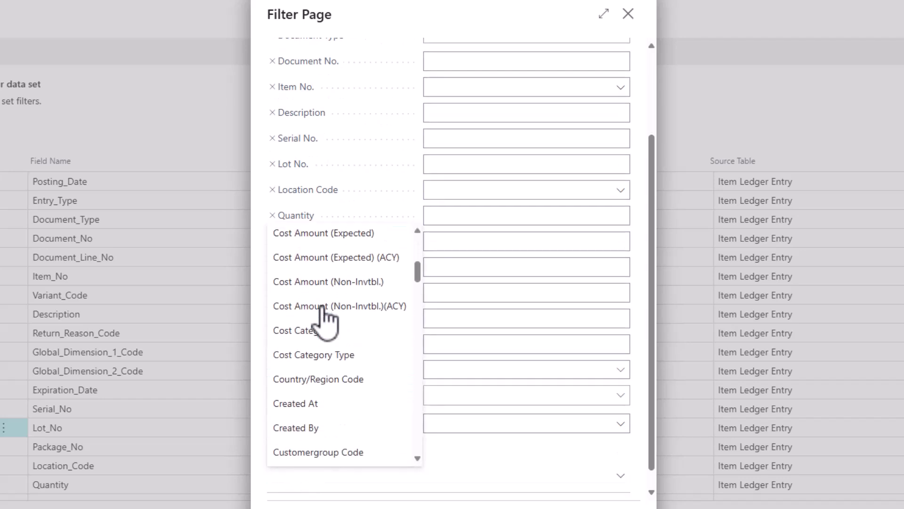
scroll(323, 307, "down", 2)
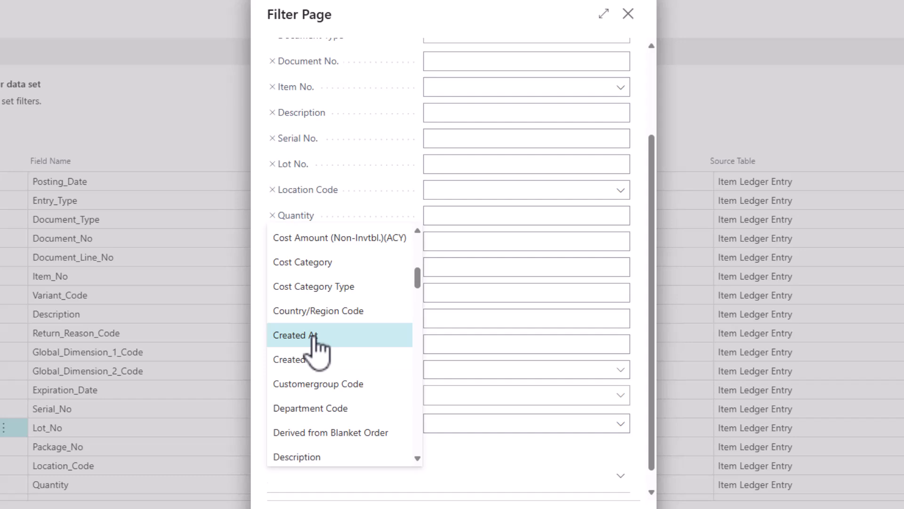
left_click(471, 458)
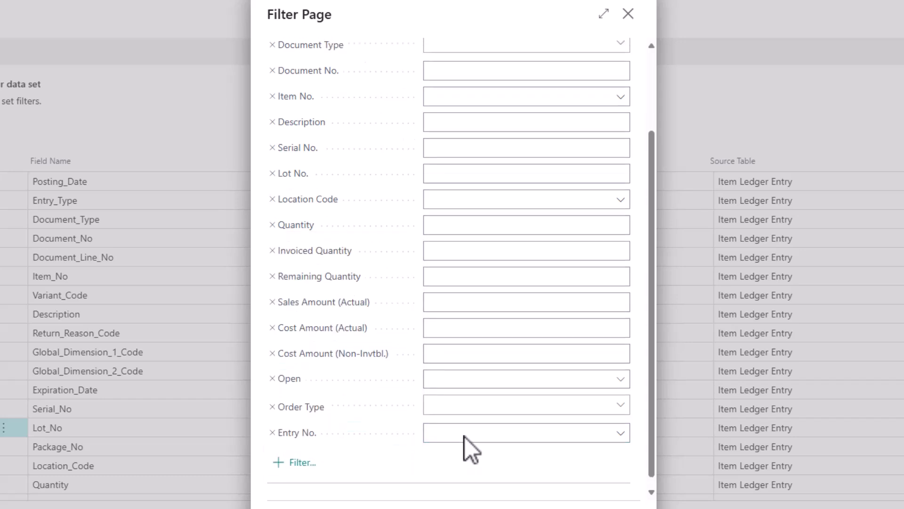
scroll(464, 437, "up", 3)
left_click(460, 89)
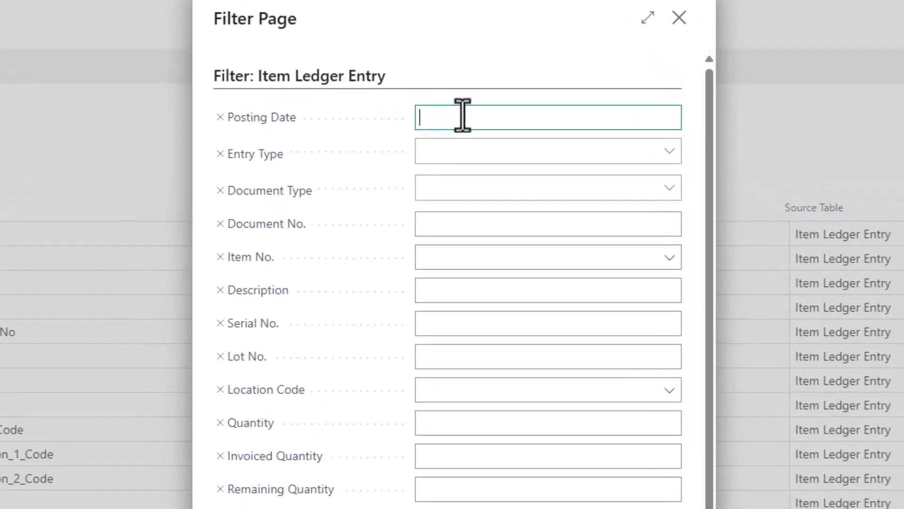
Step: Filter Posting Date to 1.1.24.. (01/01/24 onward) and close the filter page
type("1..1")
key("BackSpace")
key("BackSpace")
type("1.24..")
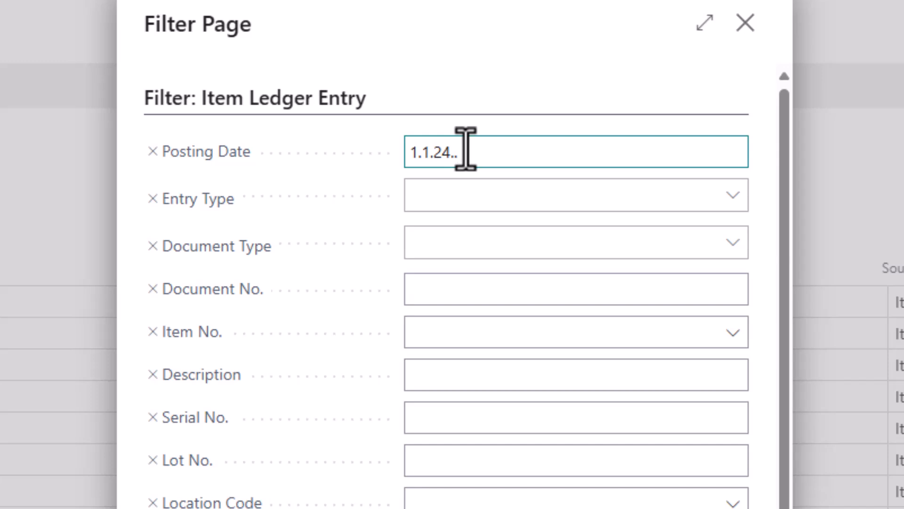
key("Tab")
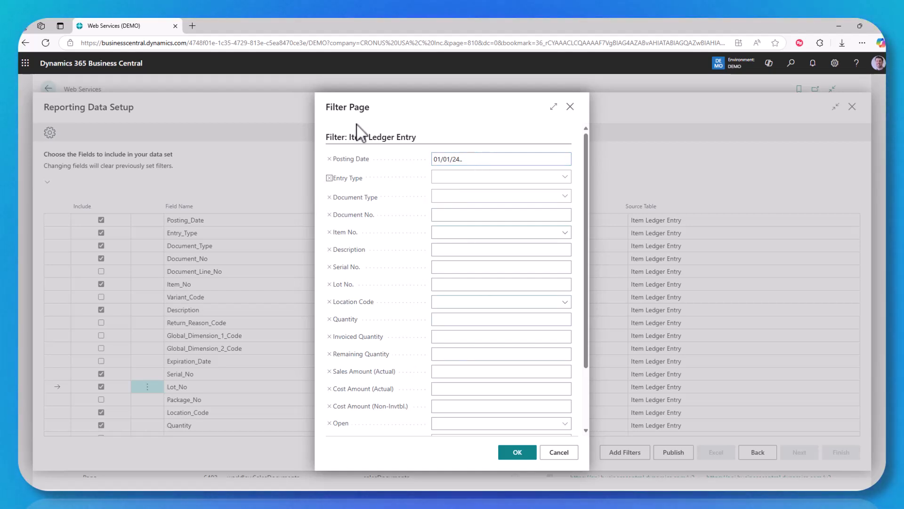
left_click(517, 453)
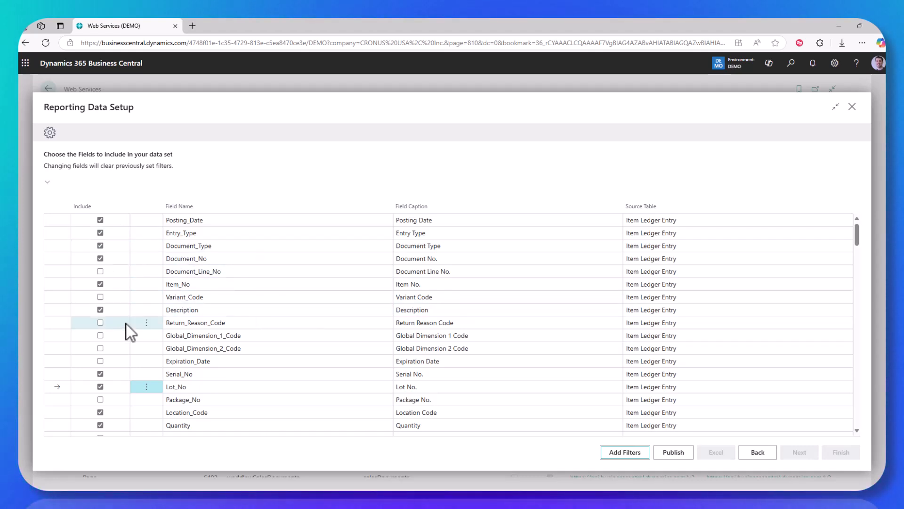
Step: Publish DemoItemLedger as an OData web service and finish the wizard
left_click(674, 453)
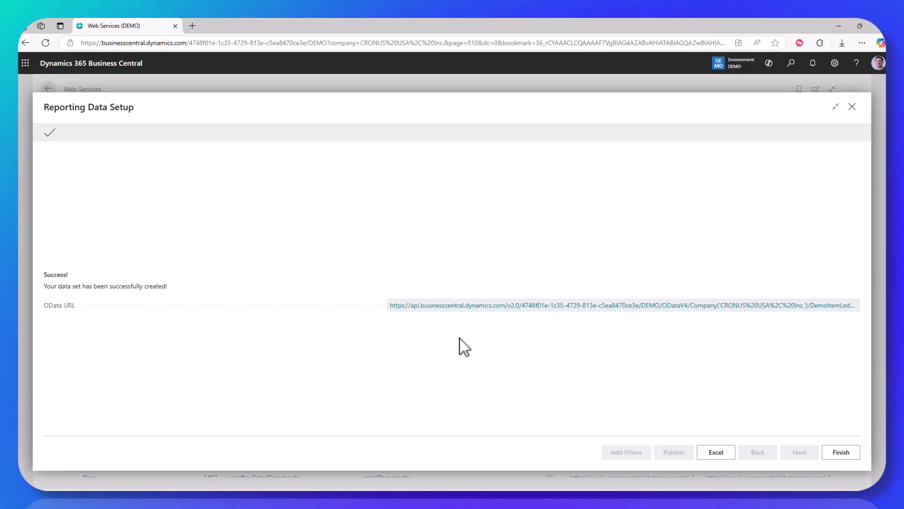
left_click(842, 455)
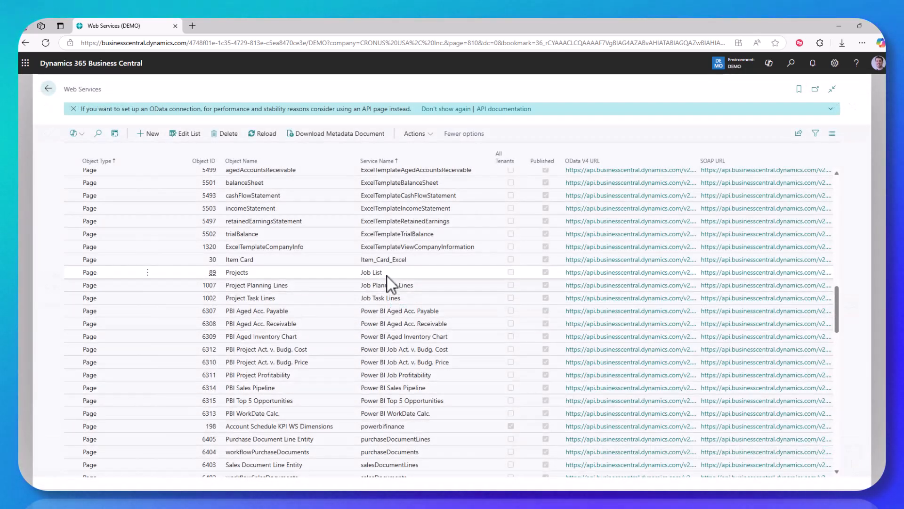
Step: Reload the Web Services list and search 'demo' to show the DemoItemLedger entry
scroll(387, 277, "down", 1)
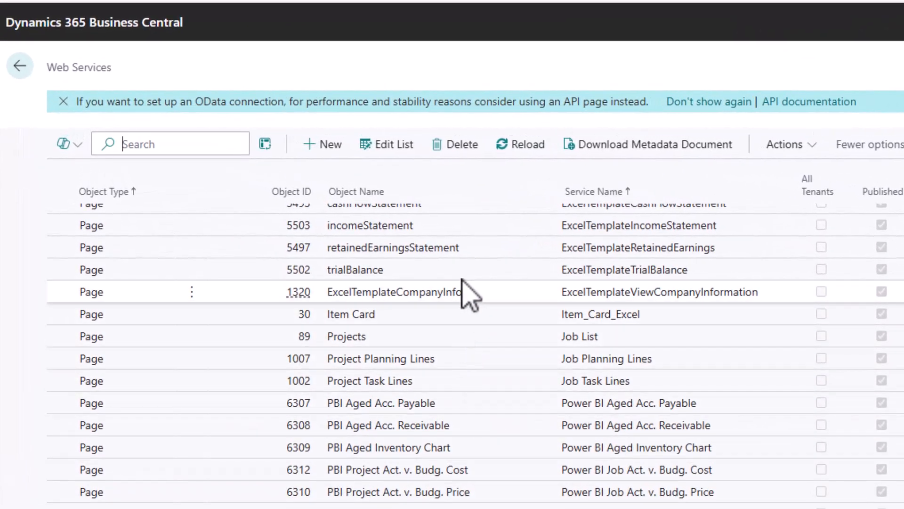
left_click(518, 150)
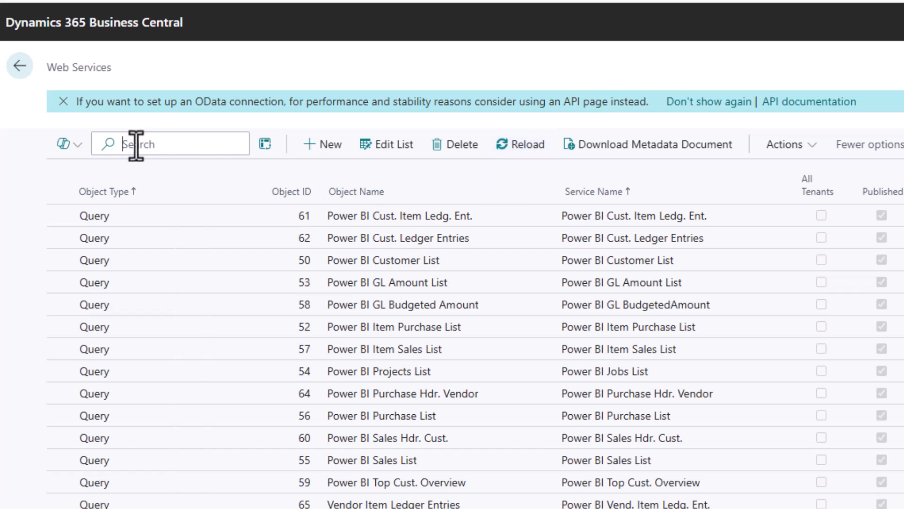
type("demo")
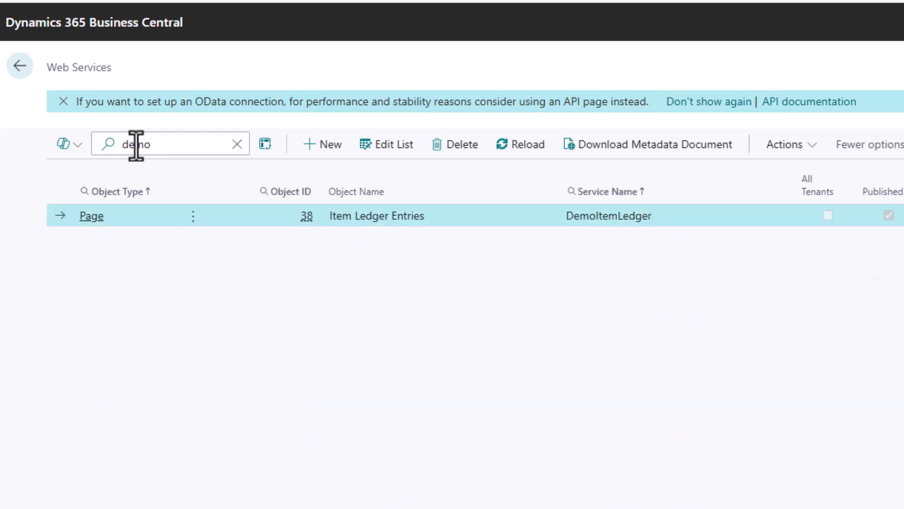